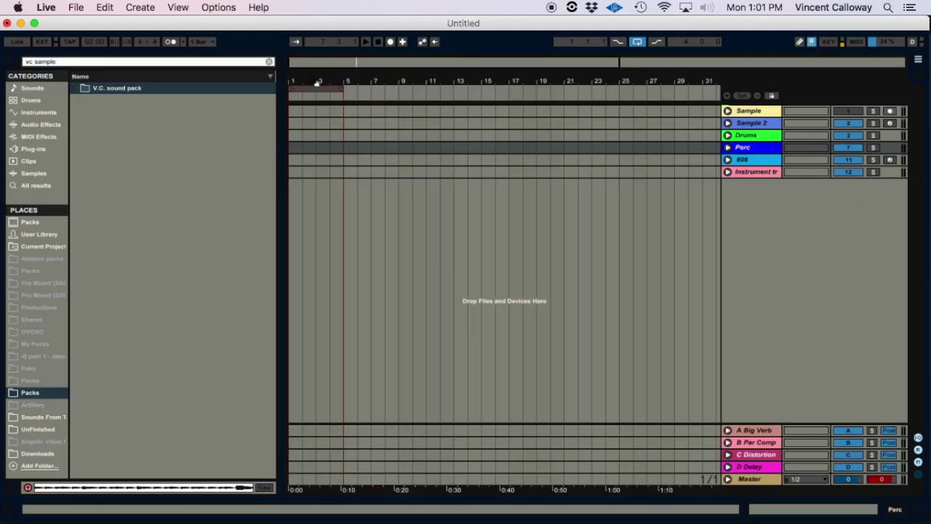
- Zoom the arrangement out, select bars 1–5, and expand the Drums group to select Kick
drag(317, 82, 310, 88)
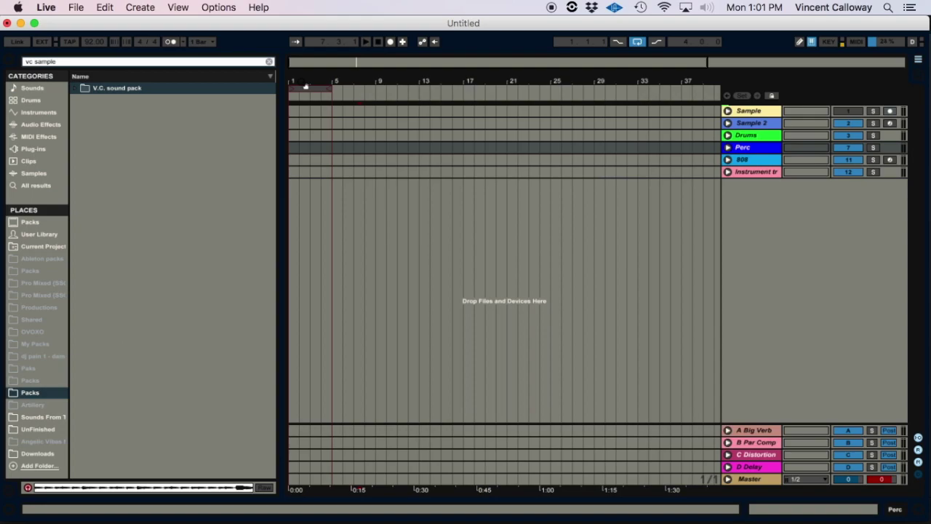
mouse_move(305, 86)
mouse_down()
mouse_move(306, 76)
mouse_move(303, 89)
mouse_up()
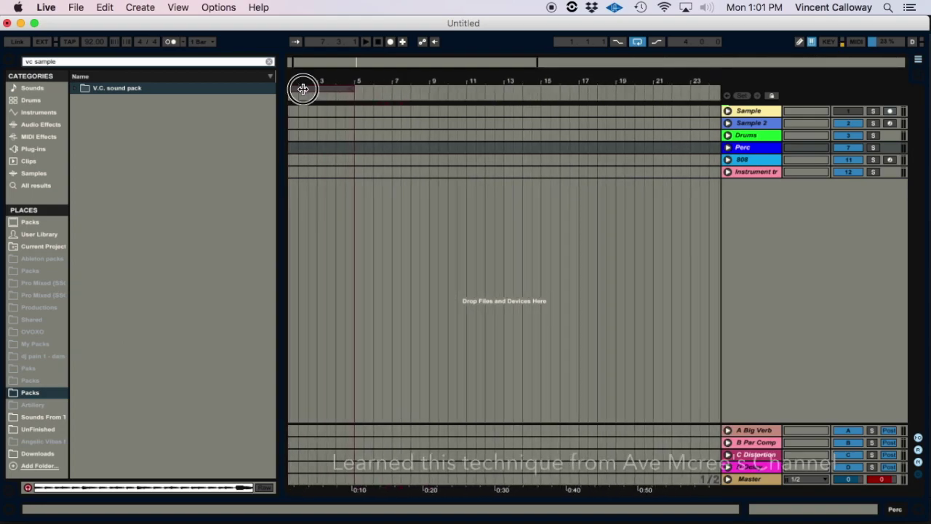
click(304, 90)
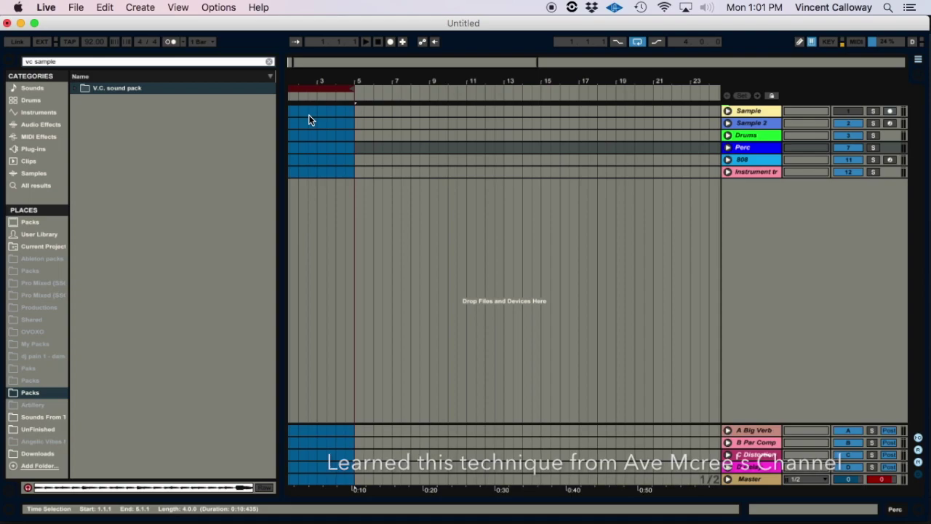
click(728, 136)
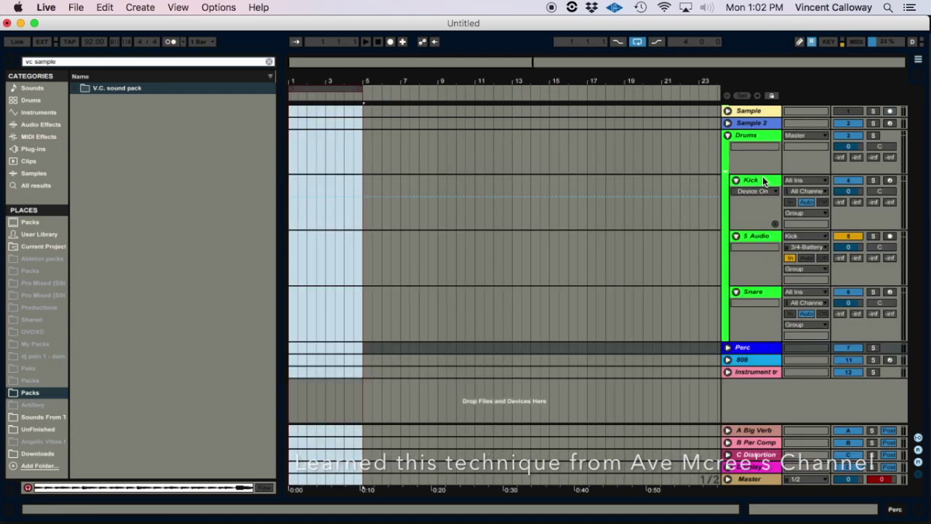
click(752, 219)
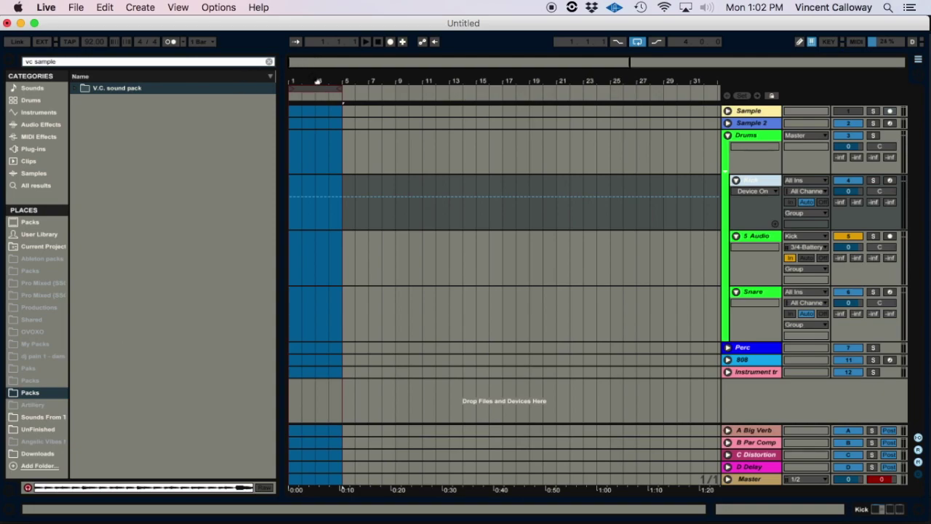
- Select the Snare track, fold the Drums group away, and unfold Perc to select Crash
drag(318, 81, 317, 98)
key(Down)
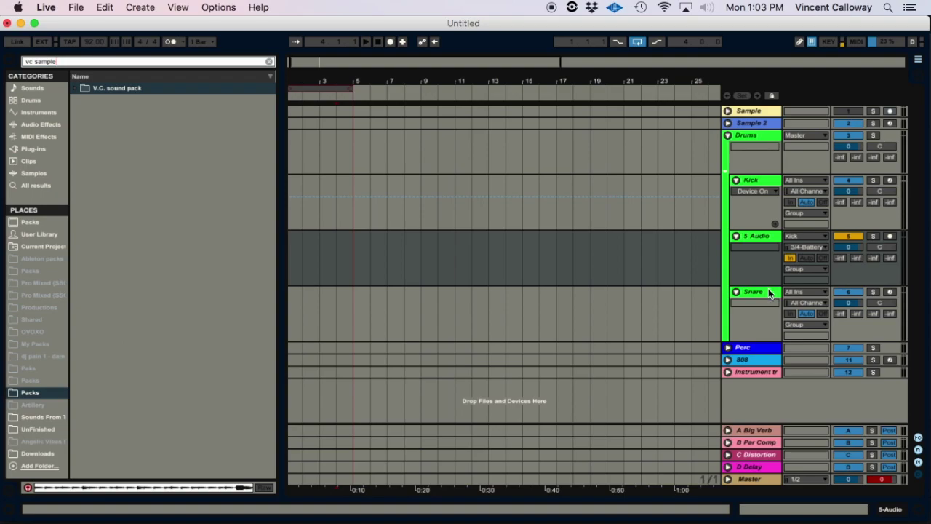
click(768, 292)
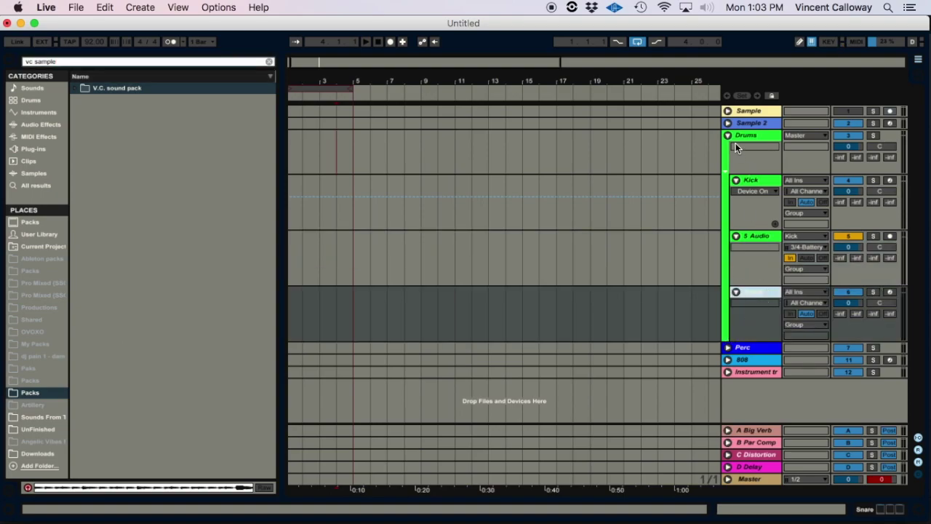
click(728, 136)
click(728, 148)
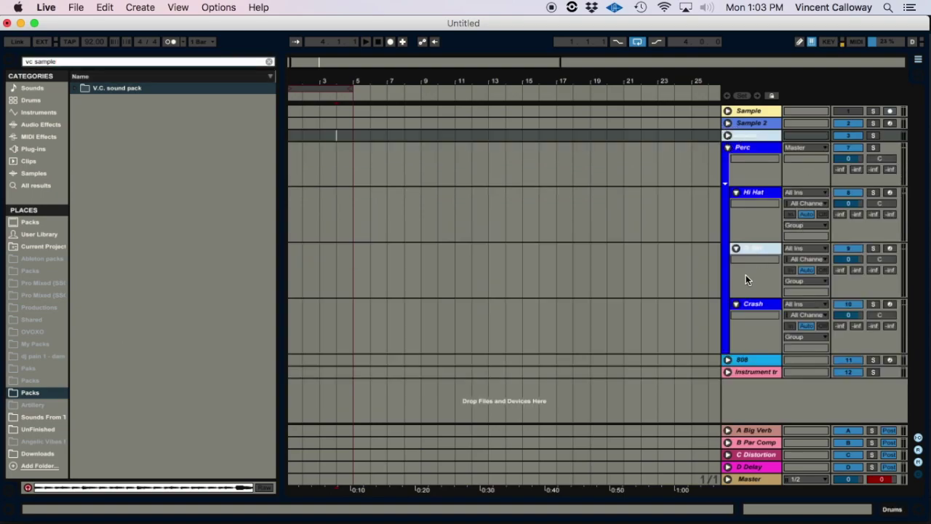
click(757, 307)
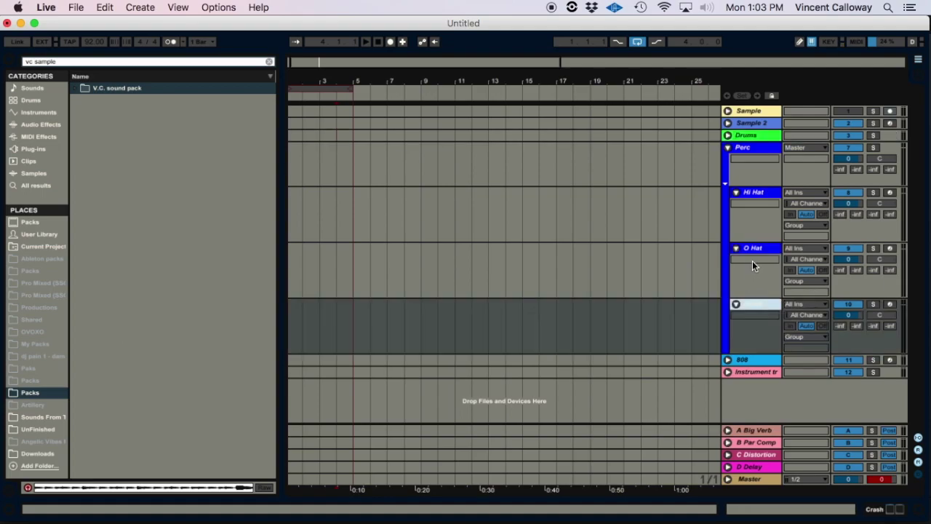
double_click(754, 248)
click(29, 113)
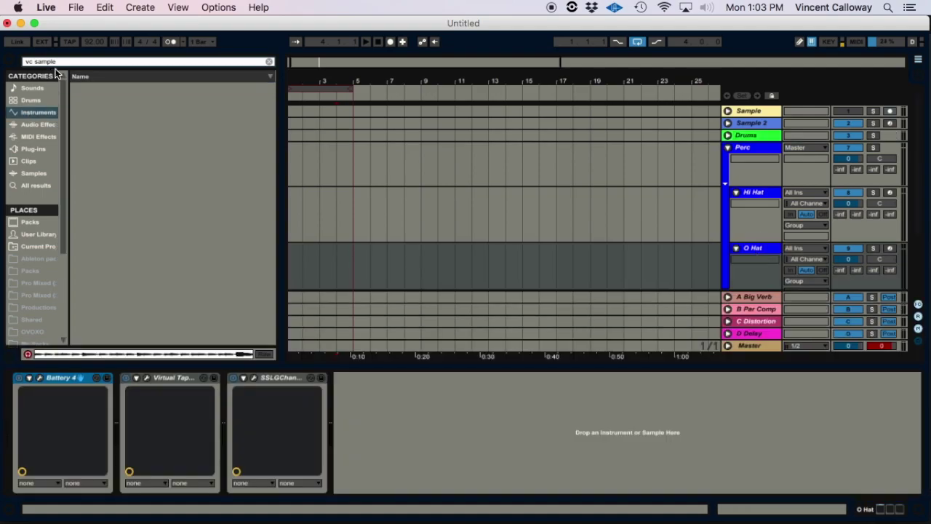
click(269, 62)
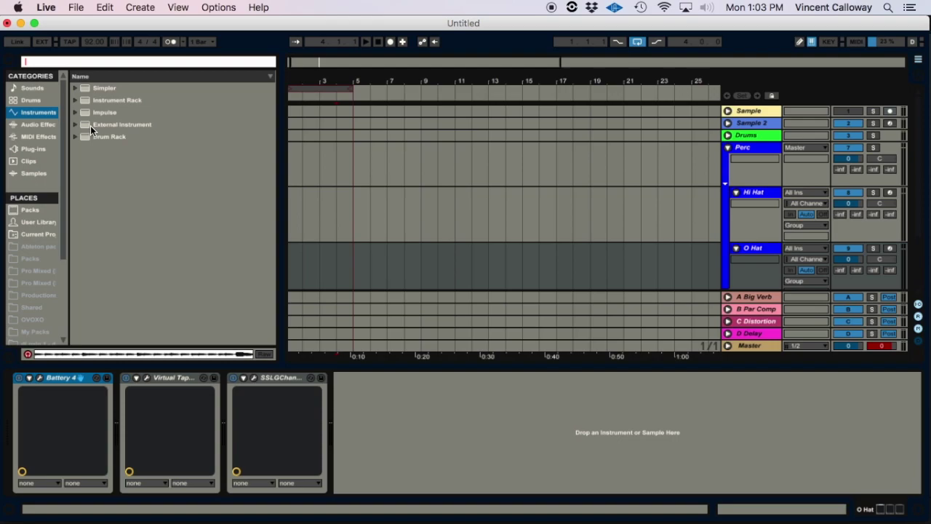
drag(87, 137, 347, 422)
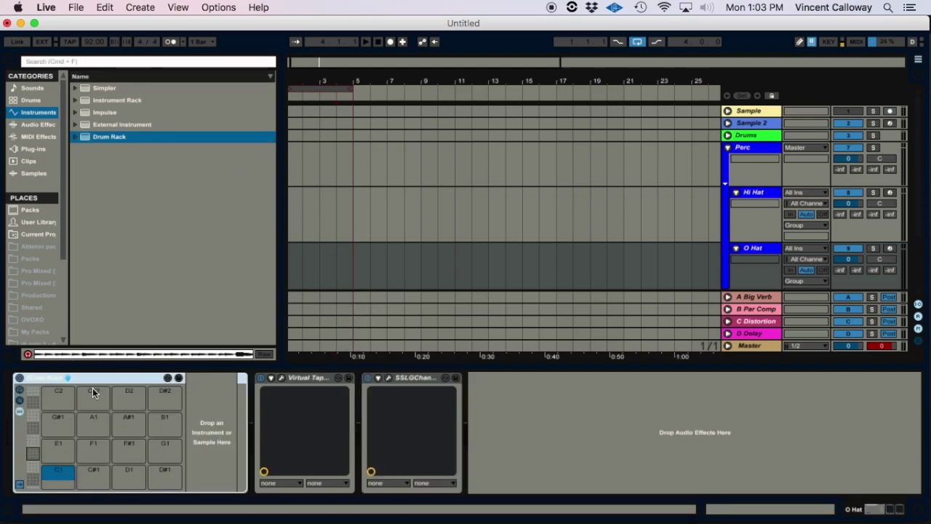
click(750, 248)
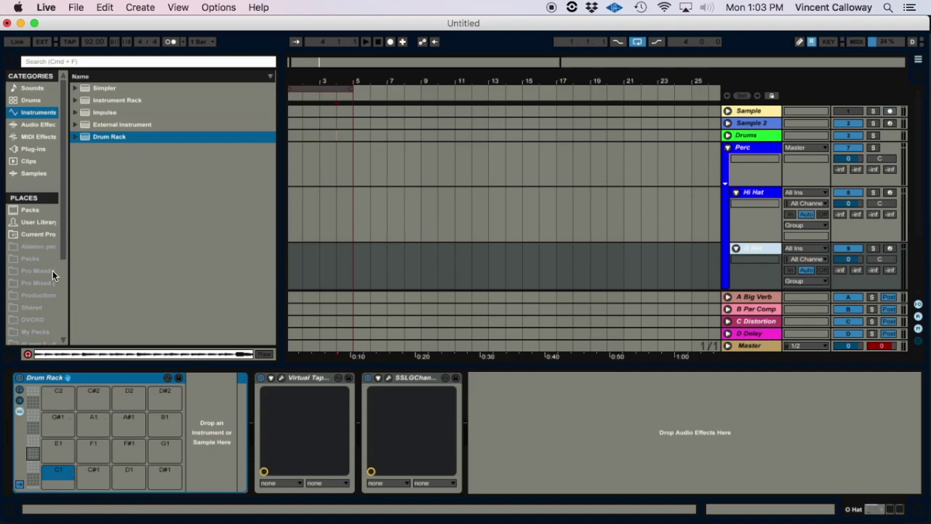
- Search the Packs for 'hi hat' and select HiHat Closed 015 Machine.wav
scroll(62, 203, down, 5)
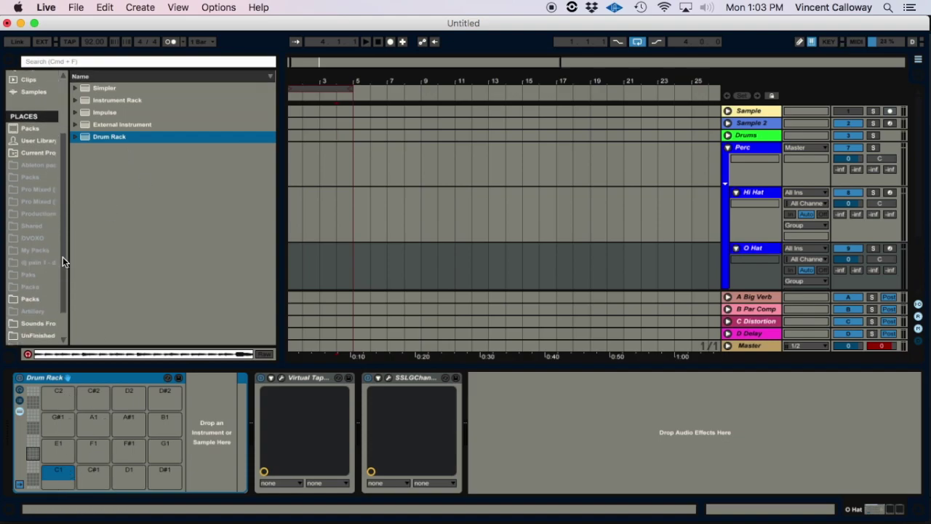
click(41, 268)
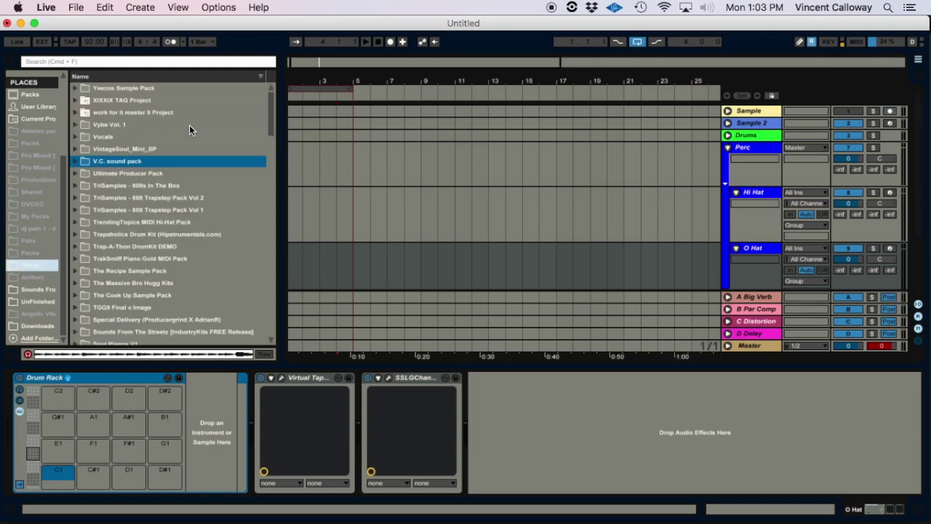
scroll(270, 112, down, 2)
scroll(270, 112, up, 2)
click(172, 65)
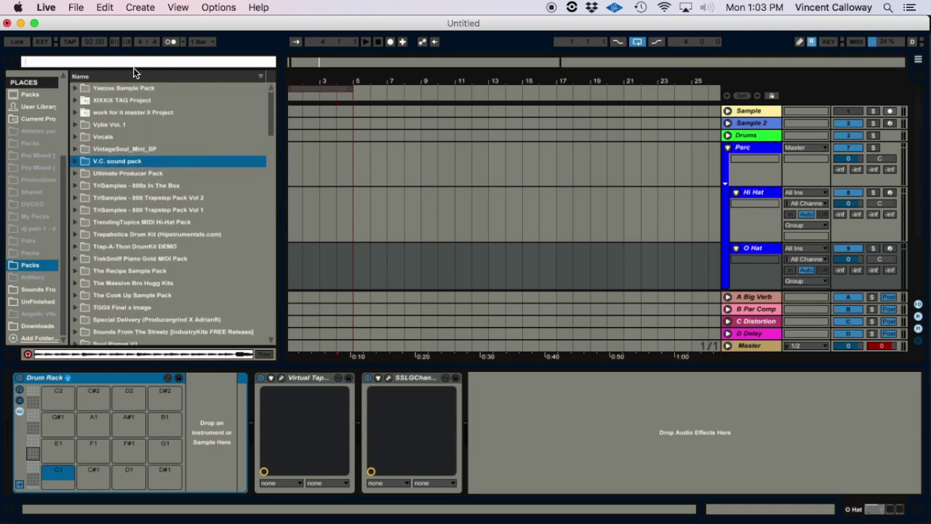
text(hi hat)
click(135, 306)
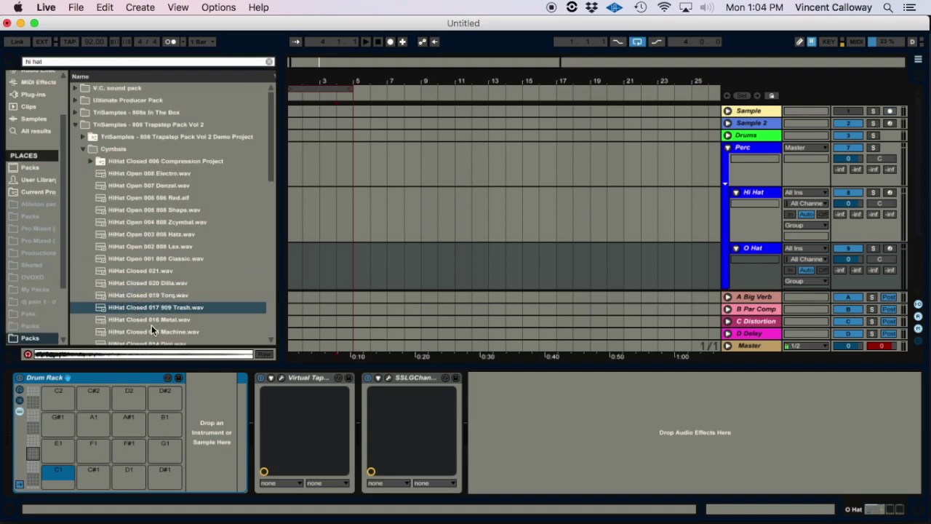
click(151, 331)
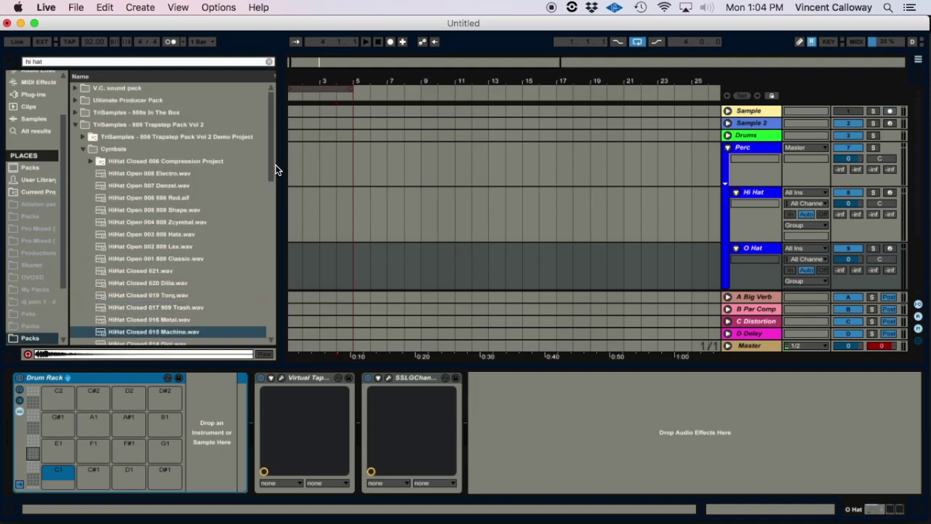
scroll(272, 178, down, 2)
scroll(272, 178, down, 1)
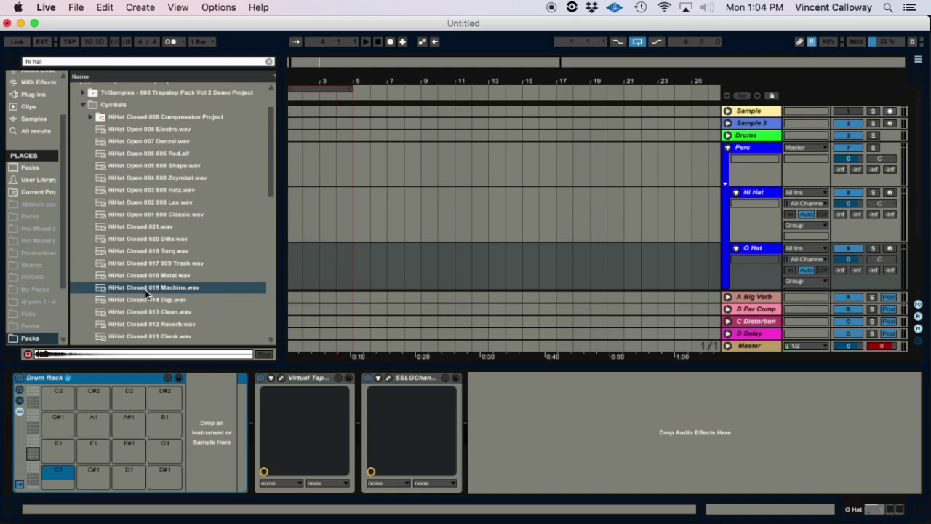
- Drop HiHat Closed 015 Machine.wav onto pad C1, copy it to C#1–D#1, and audition C#1
drag(155, 293, 61, 479)
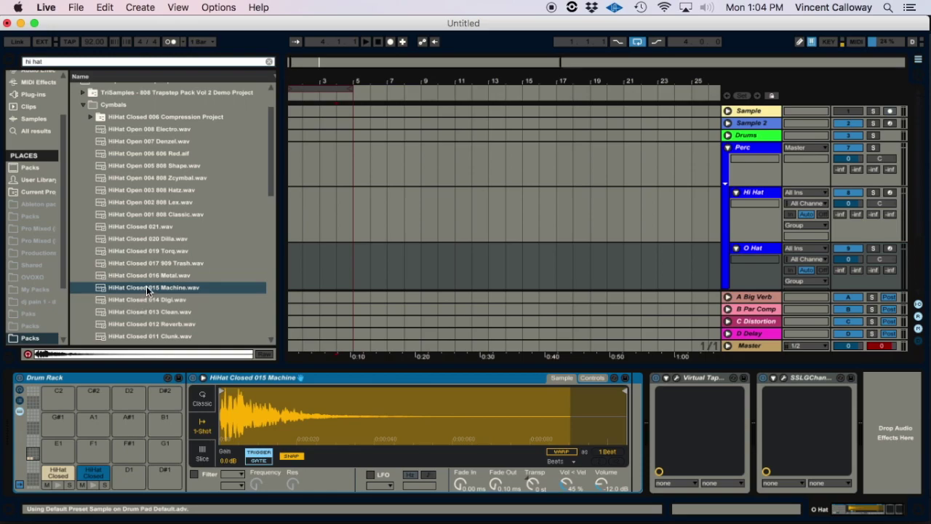
drag(146, 289, 167, 484)
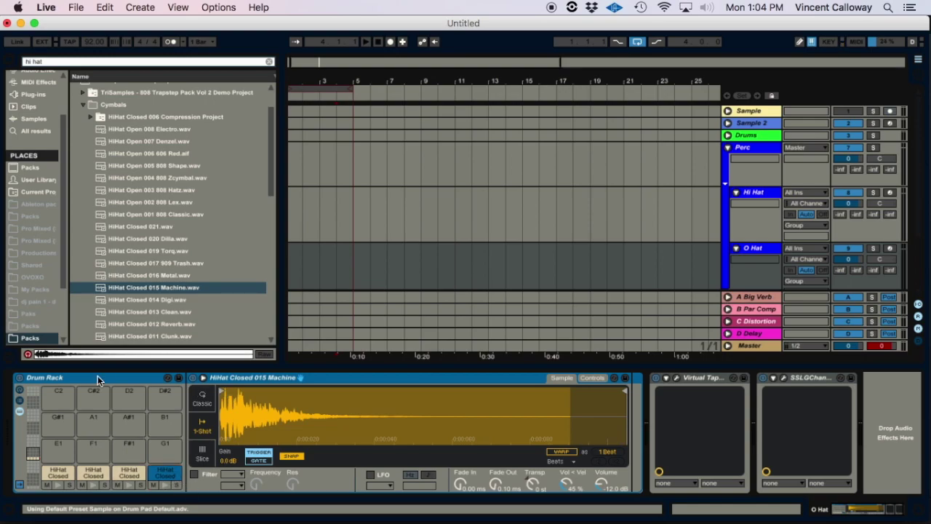
click(95, 485)
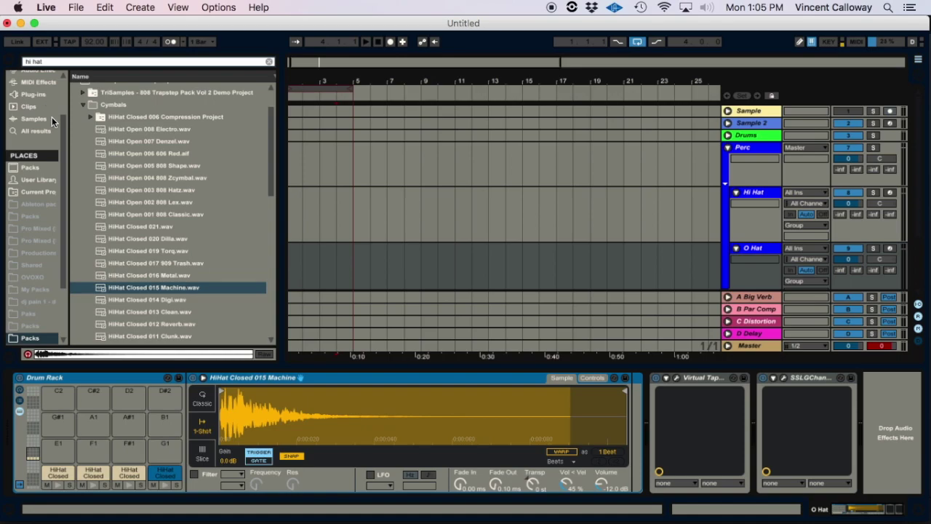
- Drag Arpeggiator from MIDI Effects onto pad C1 and show its chain
drag(62, 129, 63, 80)
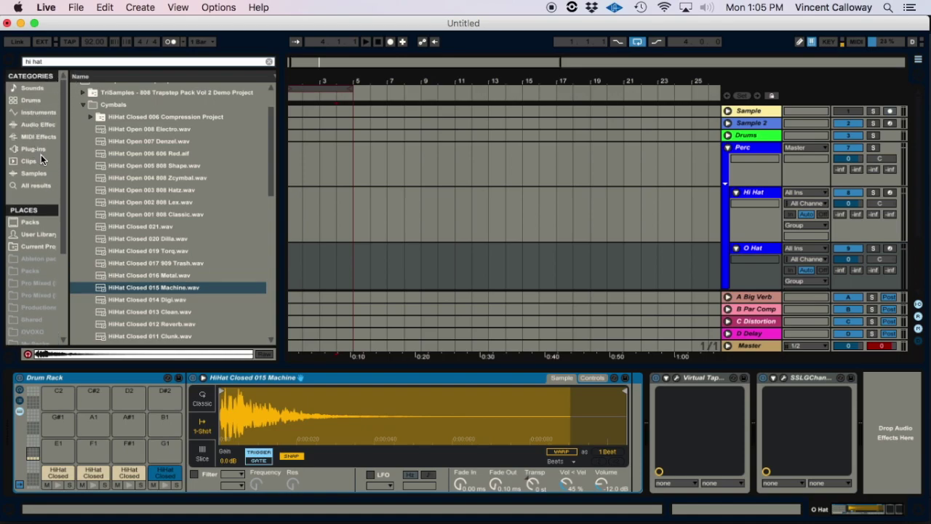
click(35, 135)
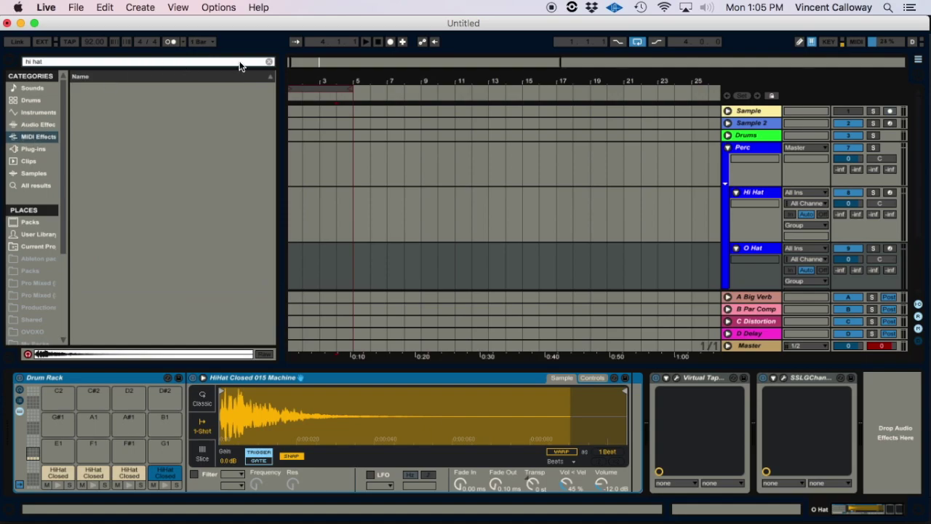
click(270, 61)
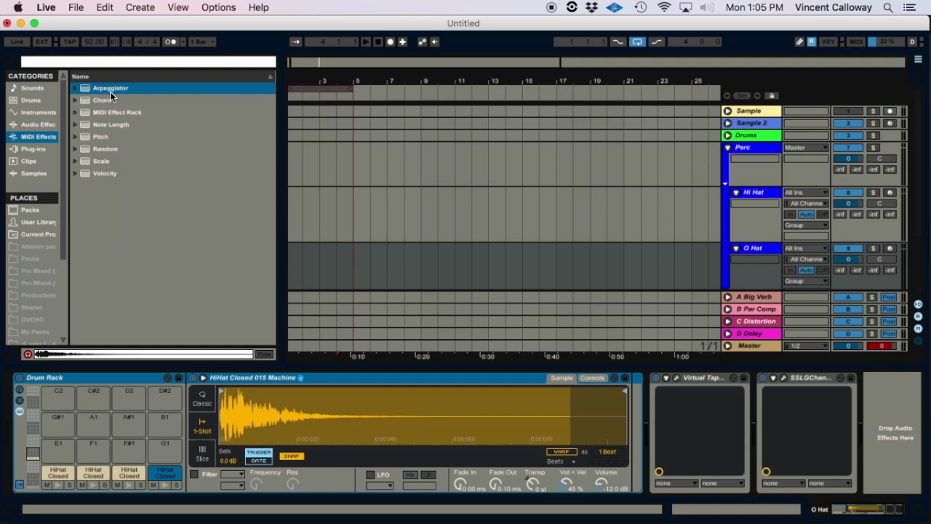
drag(112, 90, 63, 477)
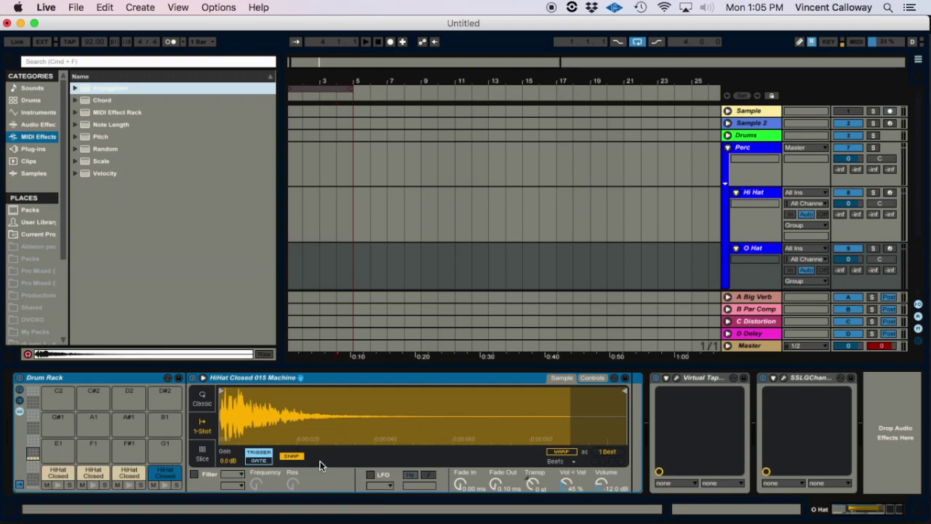
click(66, 472)
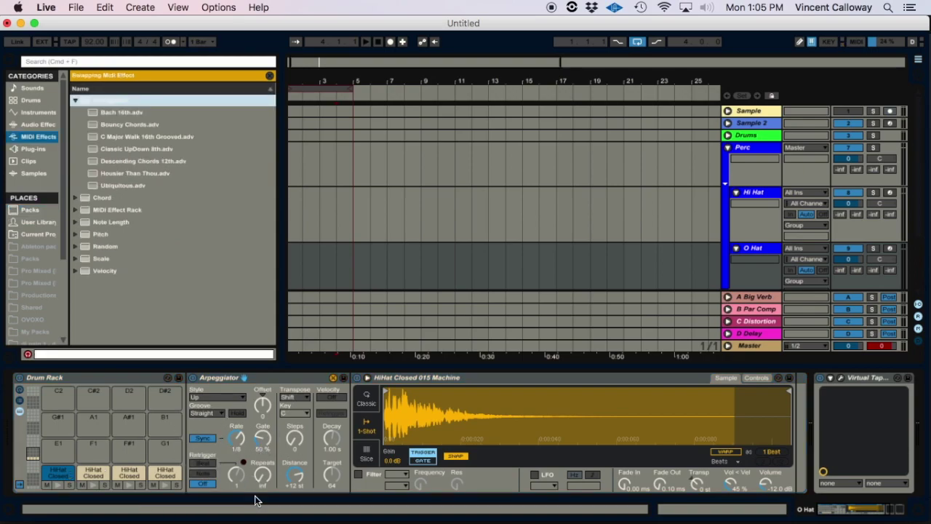
- Exit hot-swap, focus pad C1's Arpeggiator (Up, 1/8 rate, 50% gate) and preview the pad
click(72, 481)
click(62, 480)
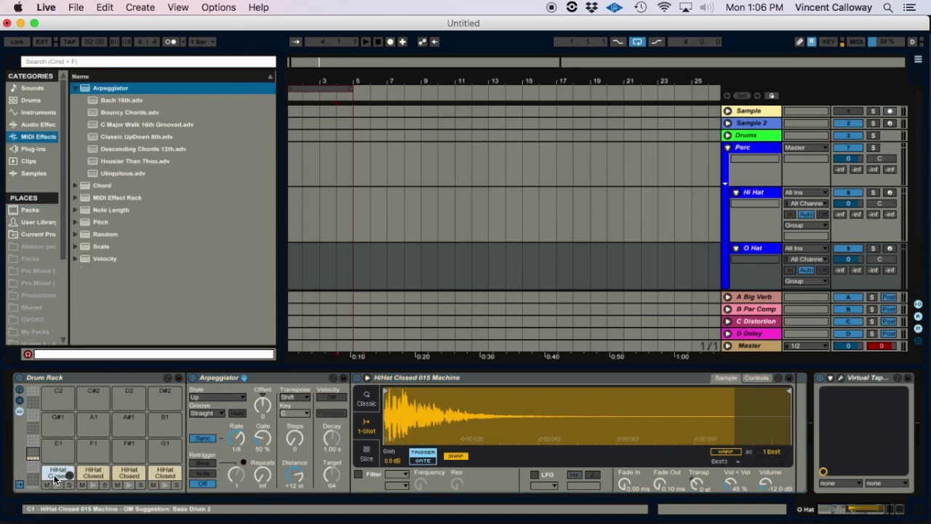
click(265, 389)
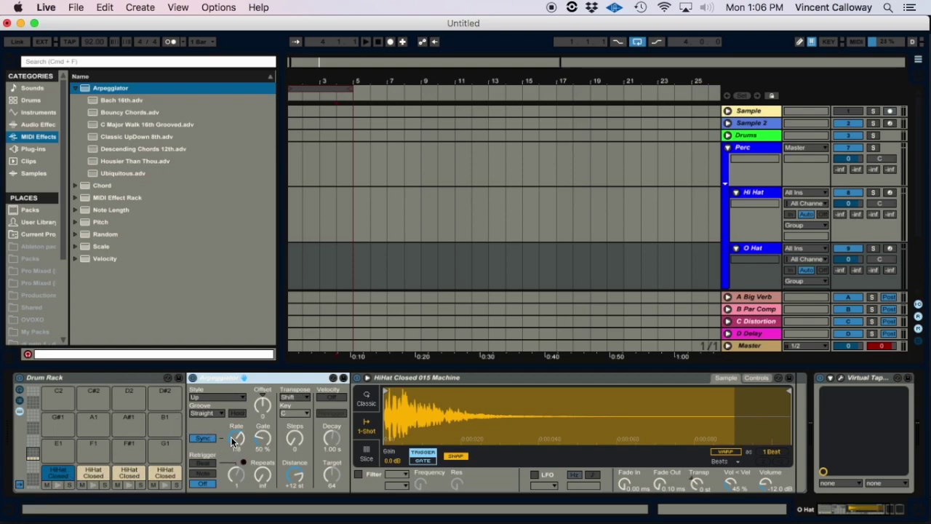
click(59, 475)
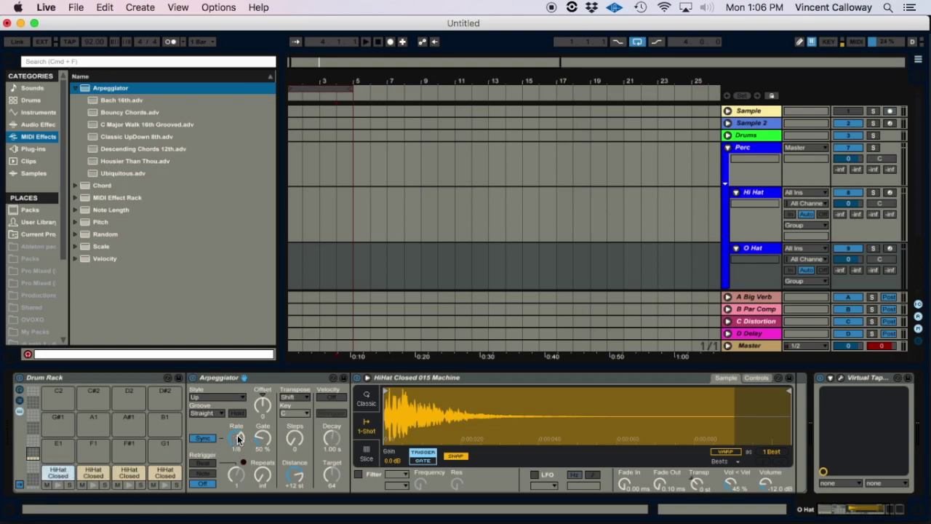
click(59, 487)
- Set Arpeggiator rates of 1/16 on pad C#1 and 1/24 on D1, previewing each, then select D#1
click(234, 442)
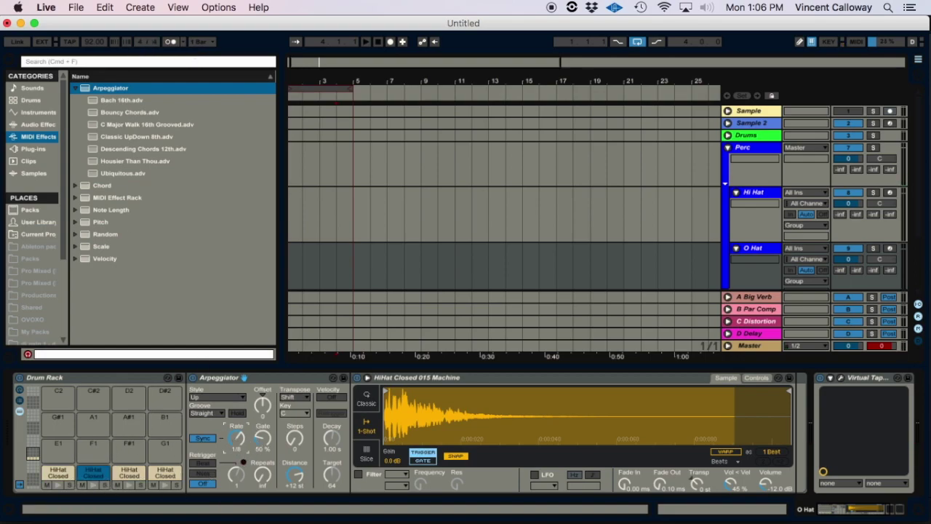
drag(234, 442, 233, 458)
click(94, 486)
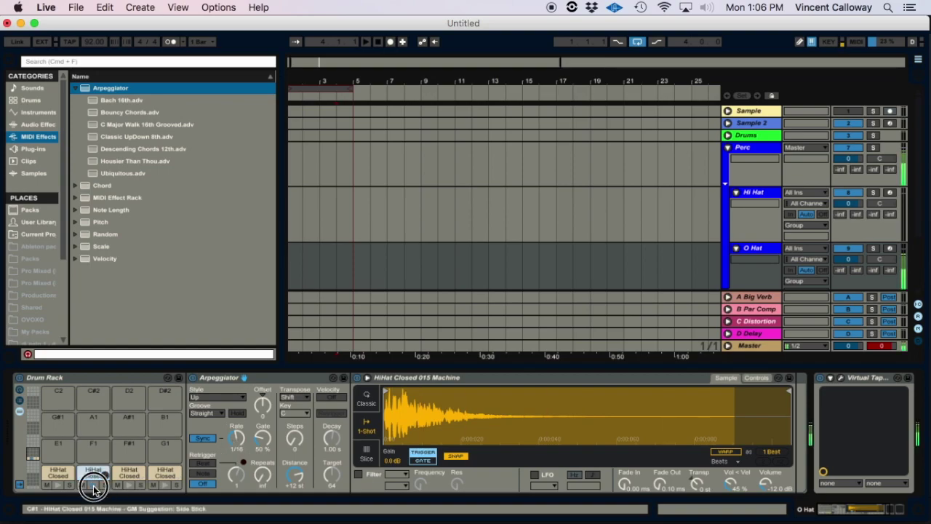
click(129, 472)
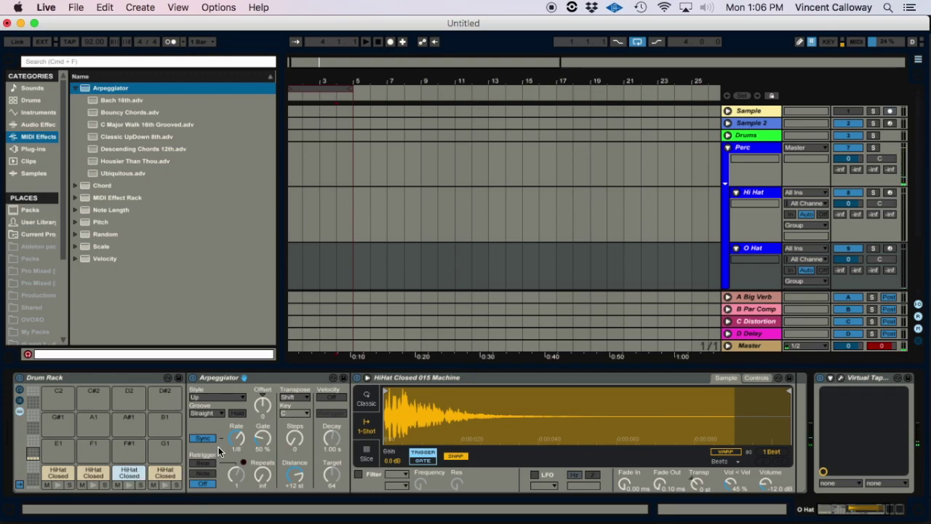
click(236, 438)
drag(236, 438, 237, 430)
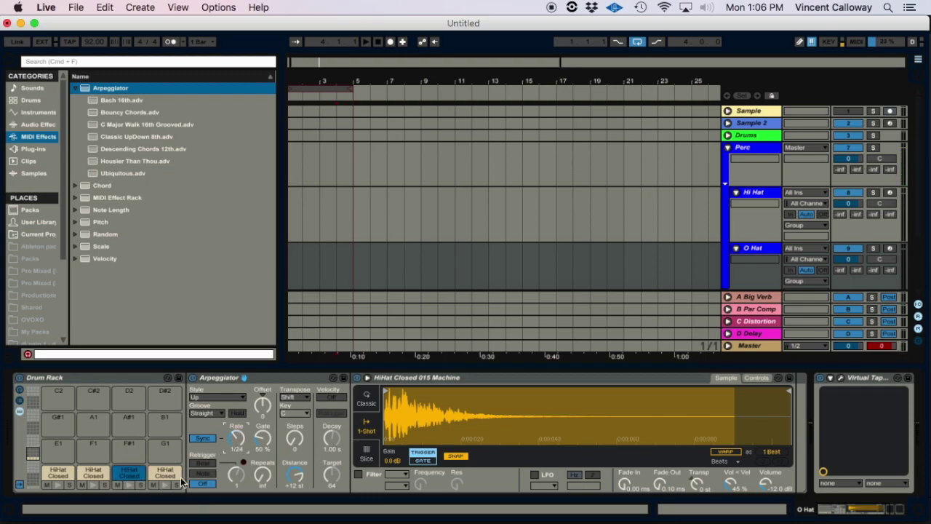
click(129, 488)
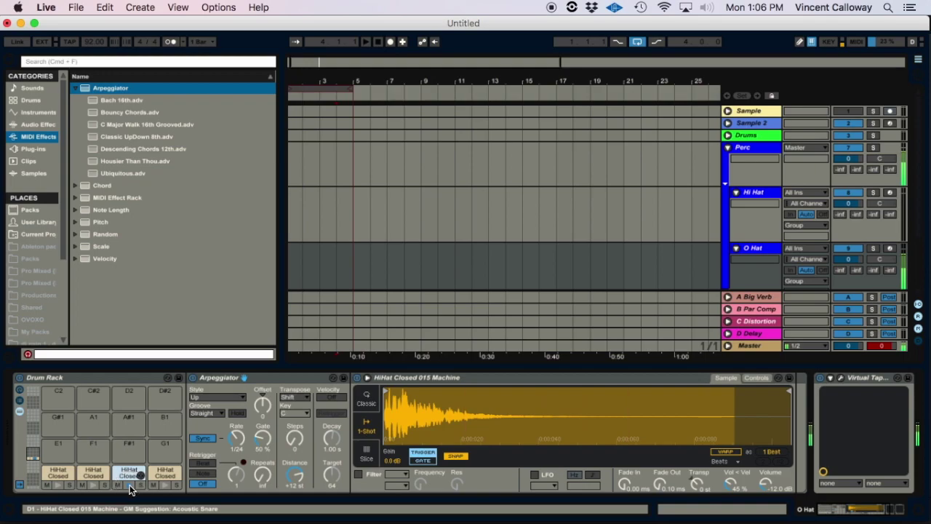
click(165, 487)
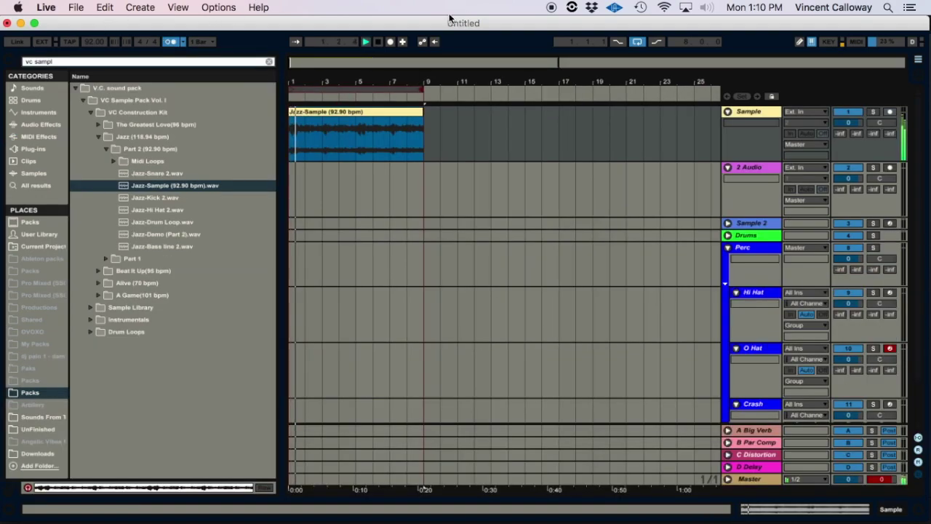
- Inspect the Jazz-Sample clip, select the Sample track, start playback and switch the metronome off
double_click(330, 113)
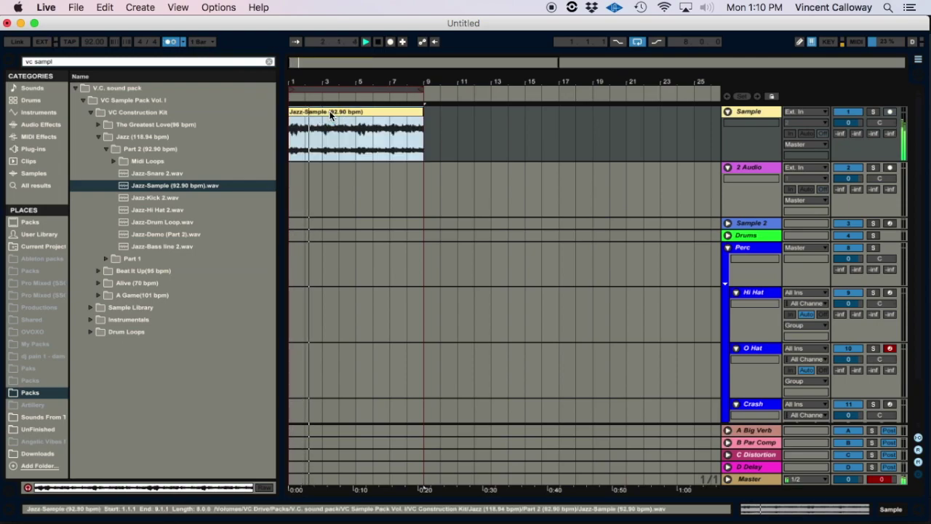
double_click(306, 123)
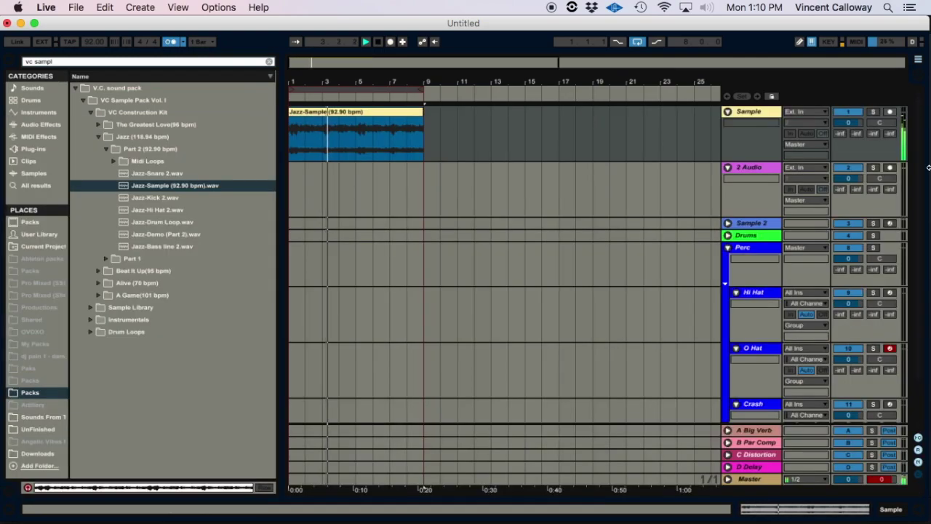
click(749, 112)
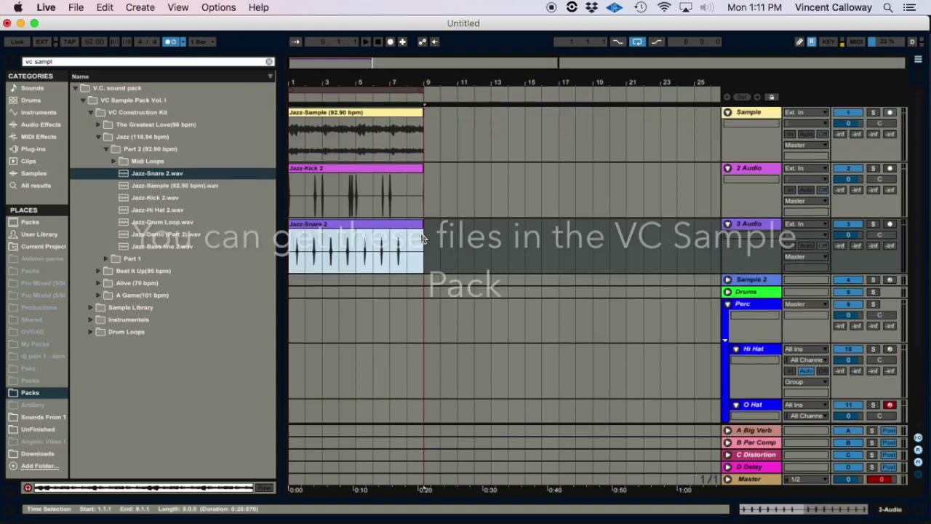
key(space)
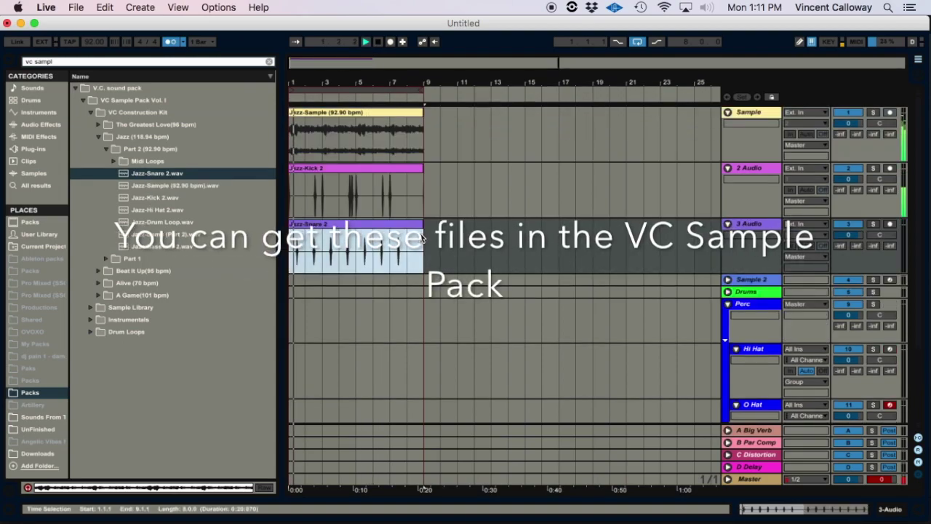
click(170, 42)
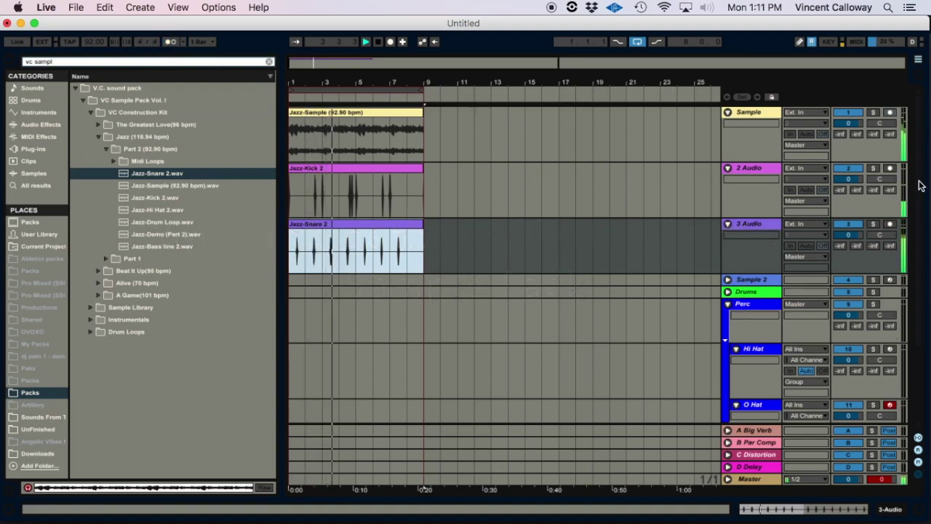
scroll(917, 211, down, 5)
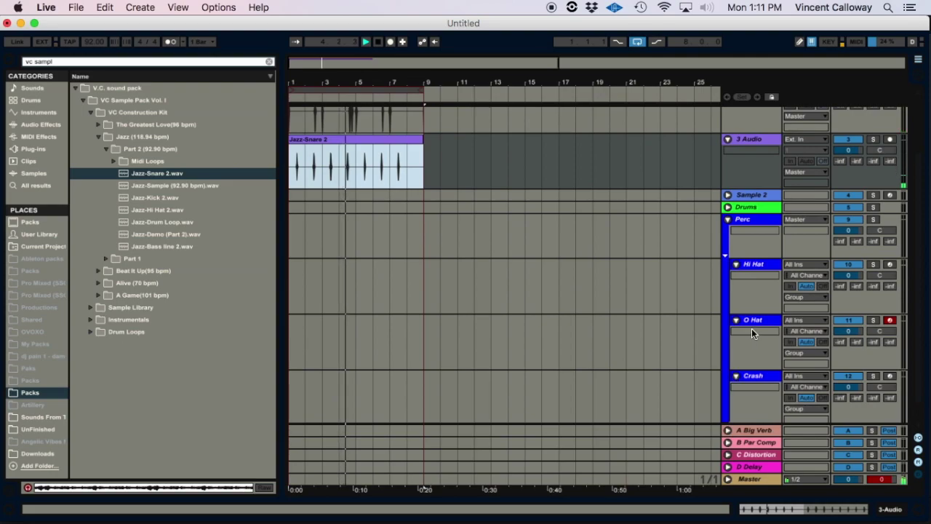
- Show O Hat's Drum Rack, then record a count-in hi-hat roll over bars 1–9 with F9
double_click(754, 323)
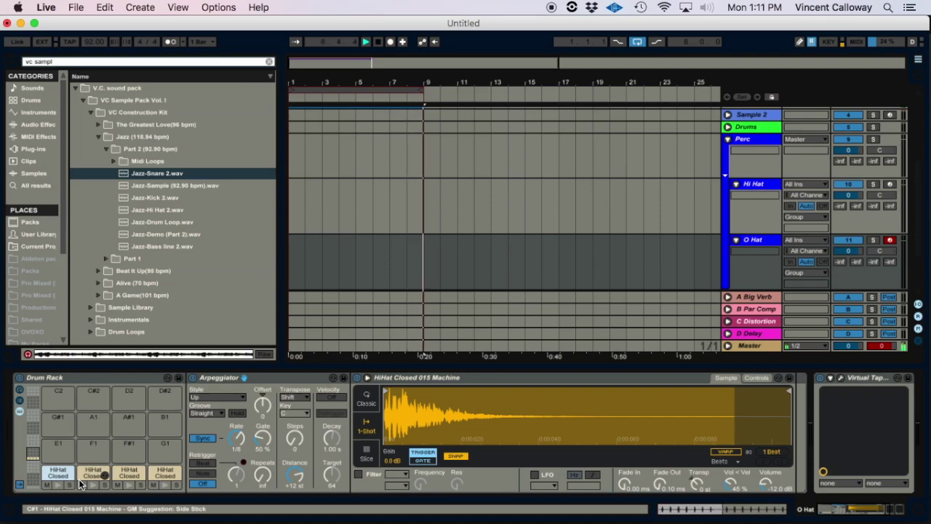
key(space)
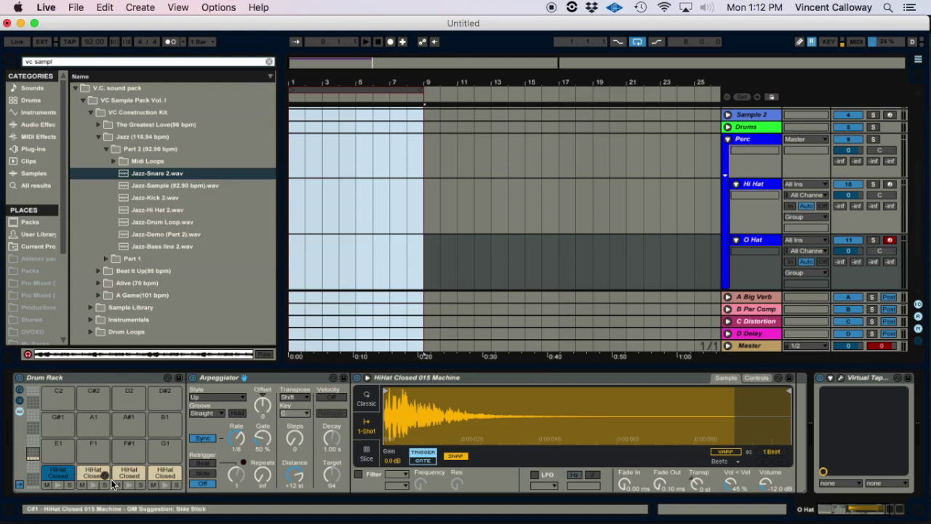
click(356, 89)
key(F9)
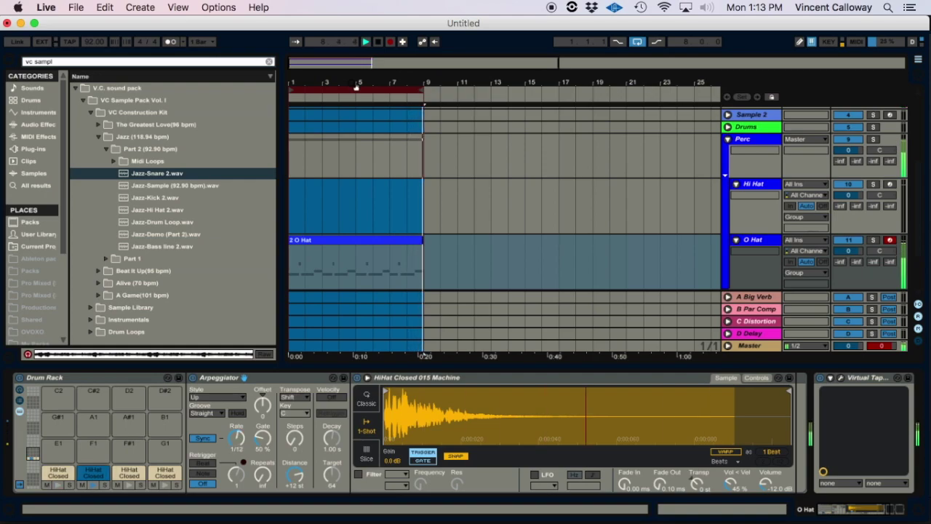
key(space)
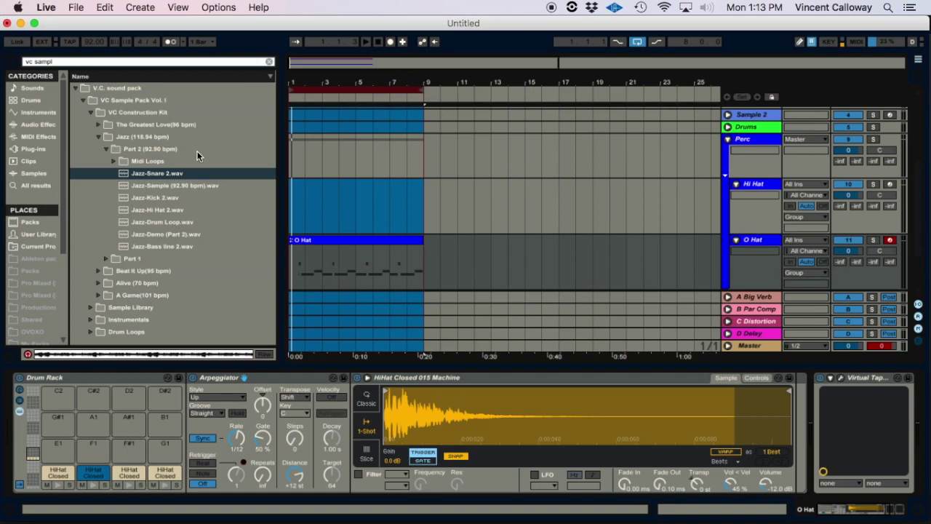
drag(352, 87, 352, 79)
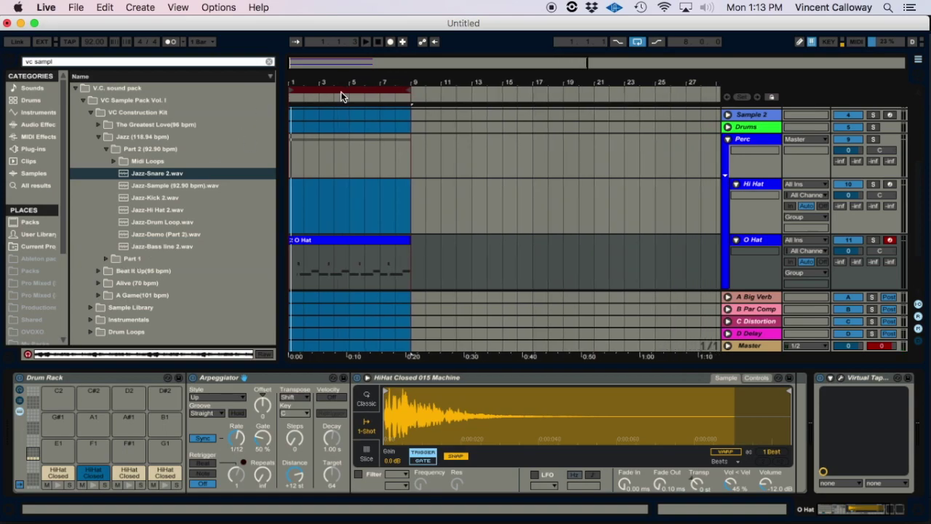
click(306, 241)
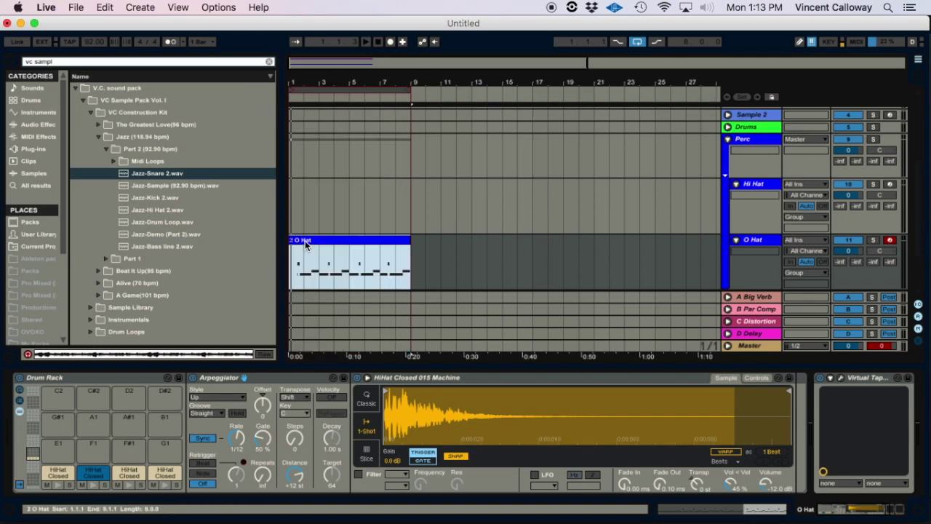
key(minus)
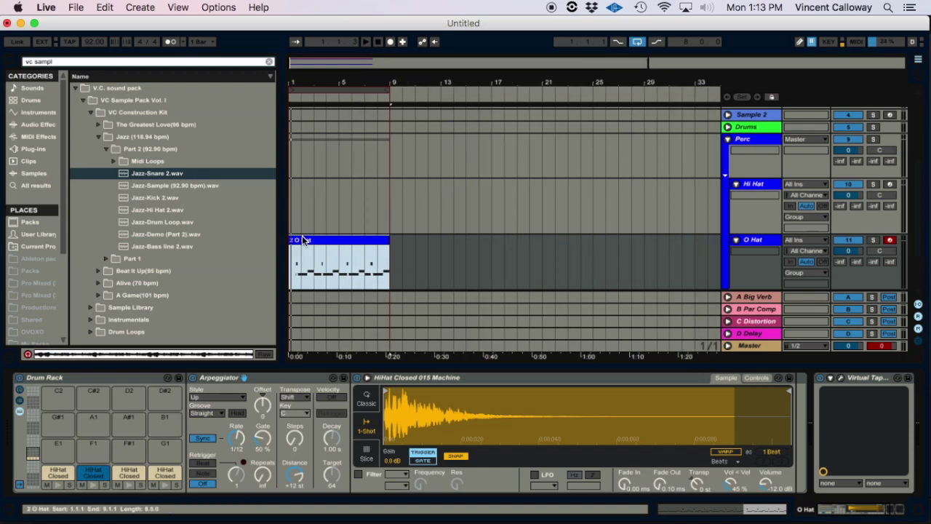
click(301, 208)
click(318, 247)
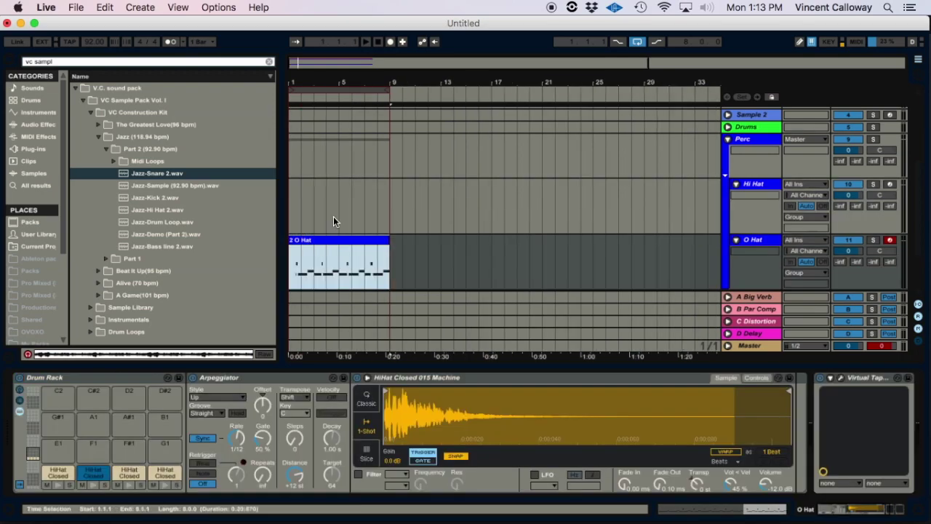
click(335, 221)
click(326, 241)
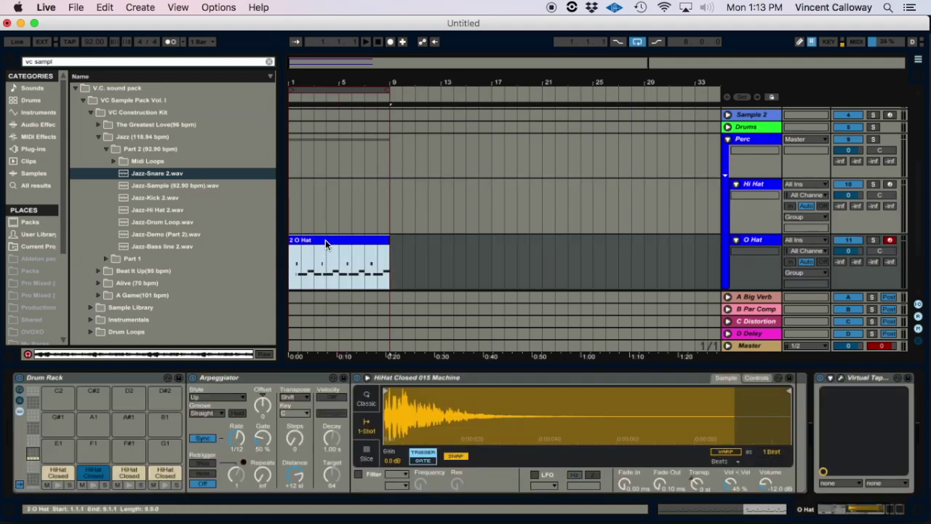